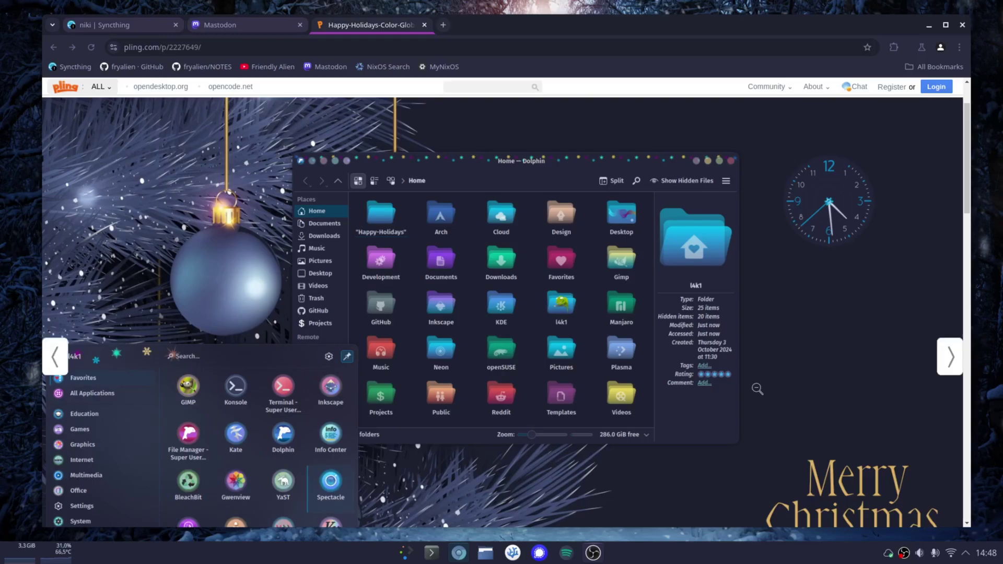
# Close the enlarged screenshot and scroll the Happy-Holidays-Color-Global-6 page back to the top
pyautogui.click(246, 422)
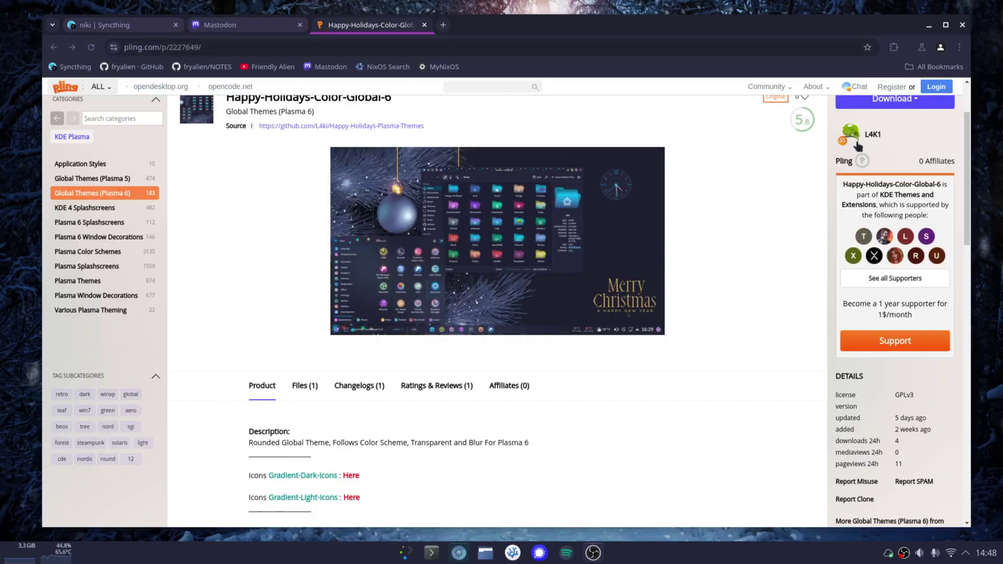
pyautogui.moveTo(881, 140)
pyautogui.scroll(2, 831, 235)
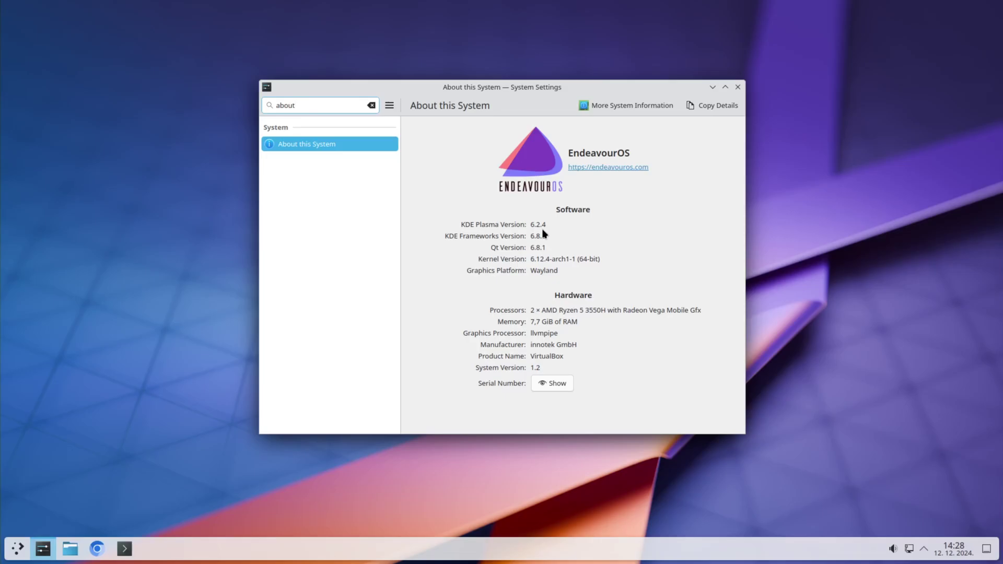
# In System Settings, open the Global Theme downloader and search for 'holid'
pyautogui.hotkey('alt', 'Tab')
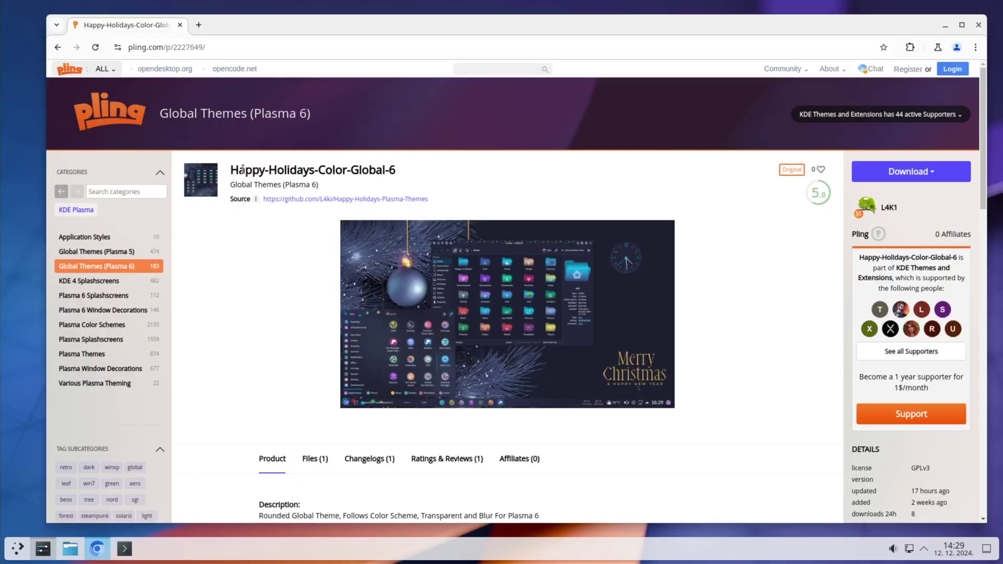
pyautogui.hotkey('alt', 'Tab')
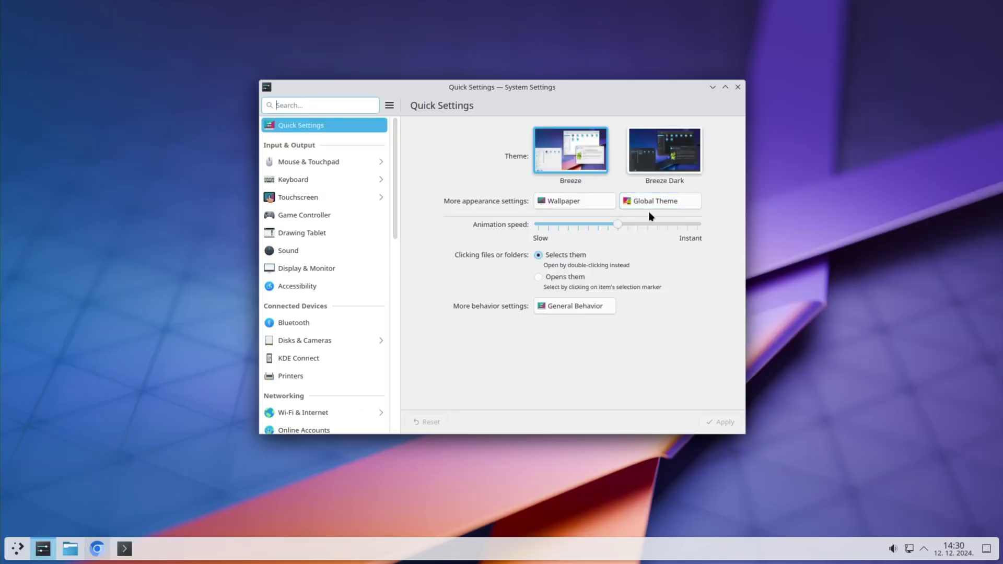
pyautogui.click(664, 201)
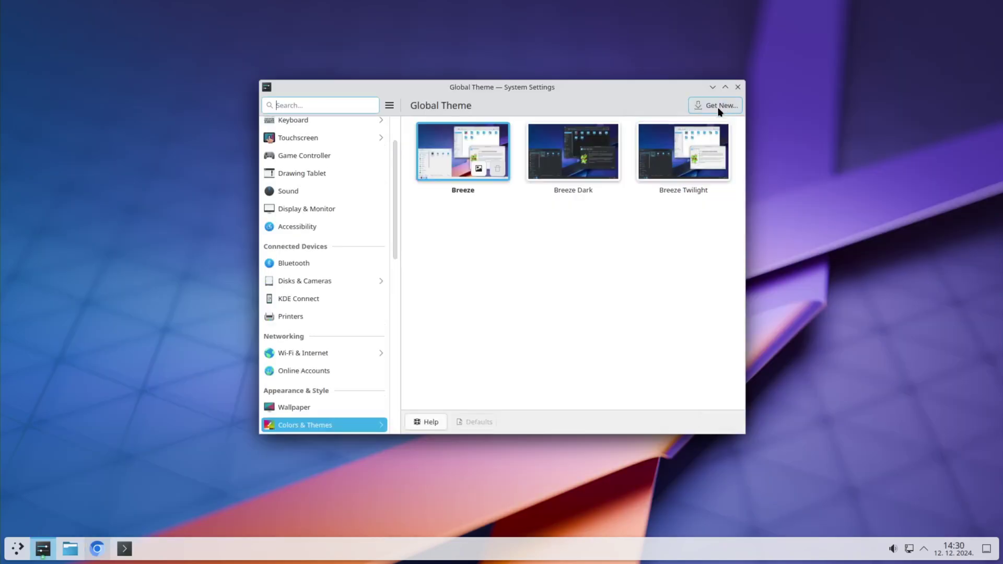
pyautogui.click(719, 106)
pyautogui.write('holid')
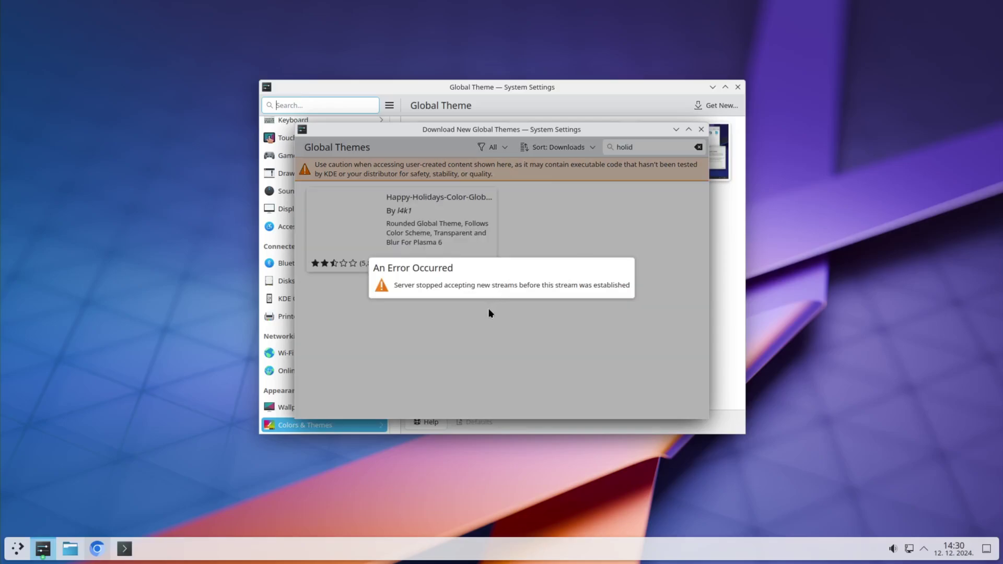
# Dismiss the connection error and install Happy-Holidays-Color-Global-6, retrying after the first failure
pyautogui.click(490, 313)
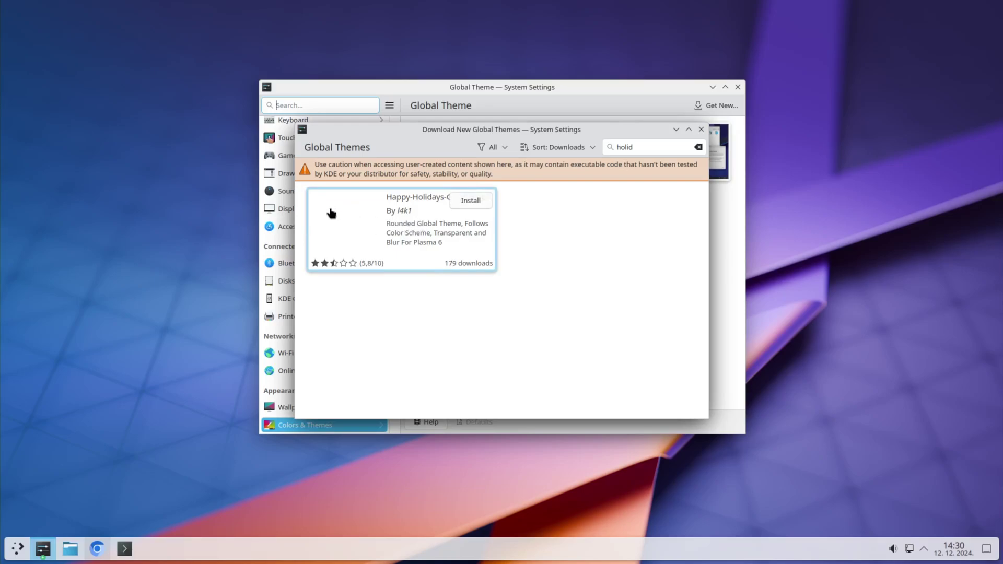
pyautogui.click(475, 202)
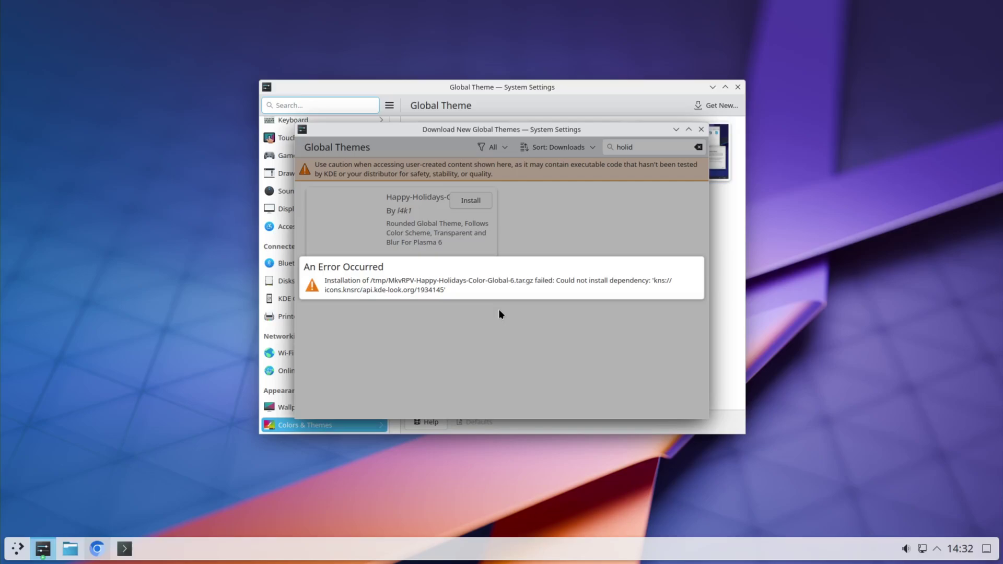
pyautogui.click(542, 330)
pyautogui.click(474, 206)
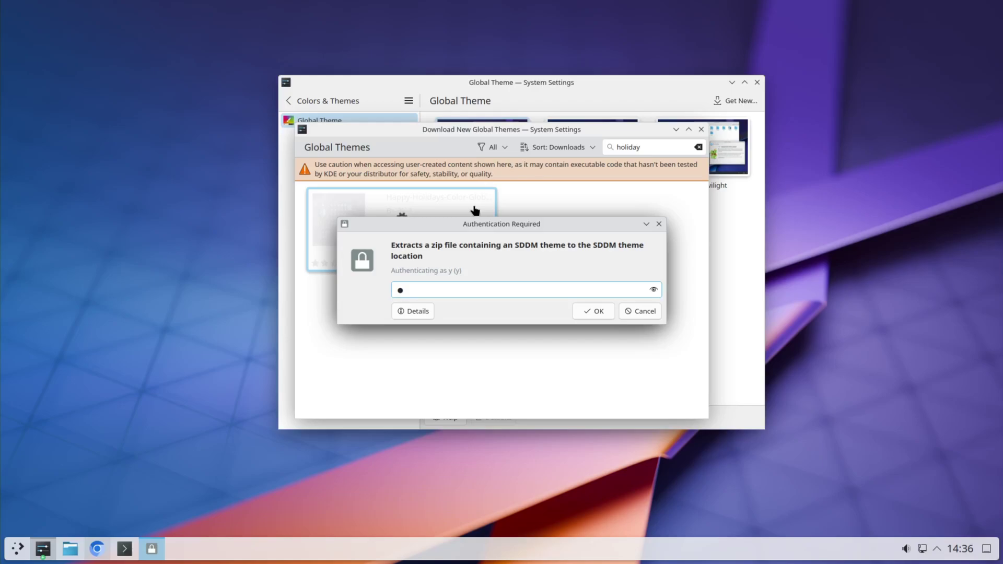
# Authenticate the SDDM theme install, use the theme, check VirtualBox display settings, and dismiss the error
pyautogui.click(590, 312)
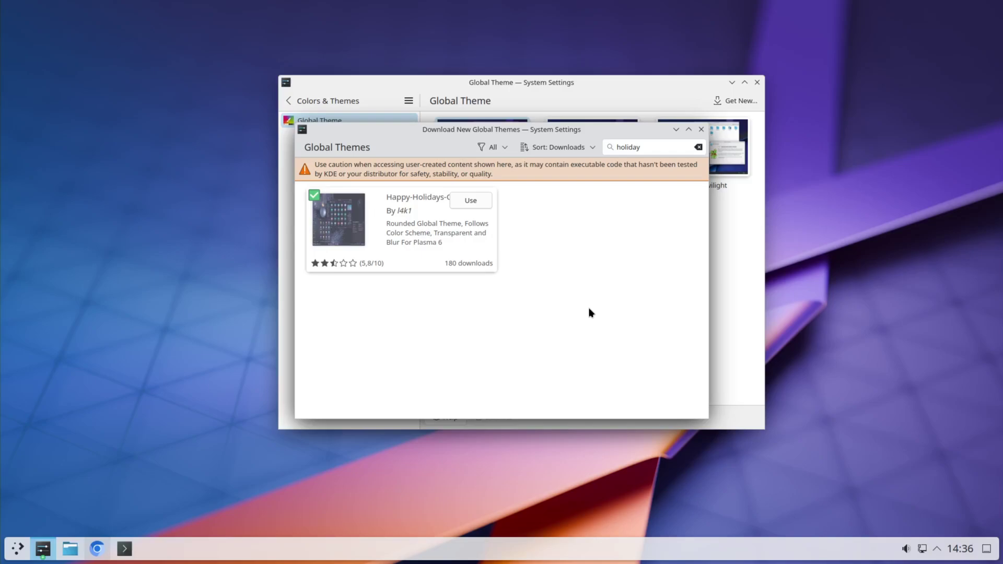
pyautogui.click(462, 199)
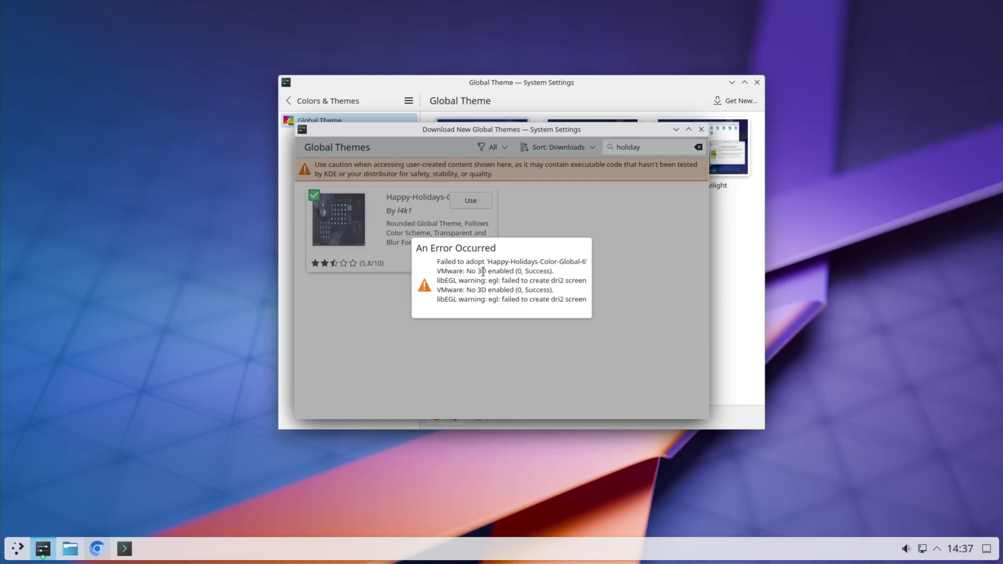
pyautogui.hotkey('ctrl', 'f')
pyautogui.click(579, 553)
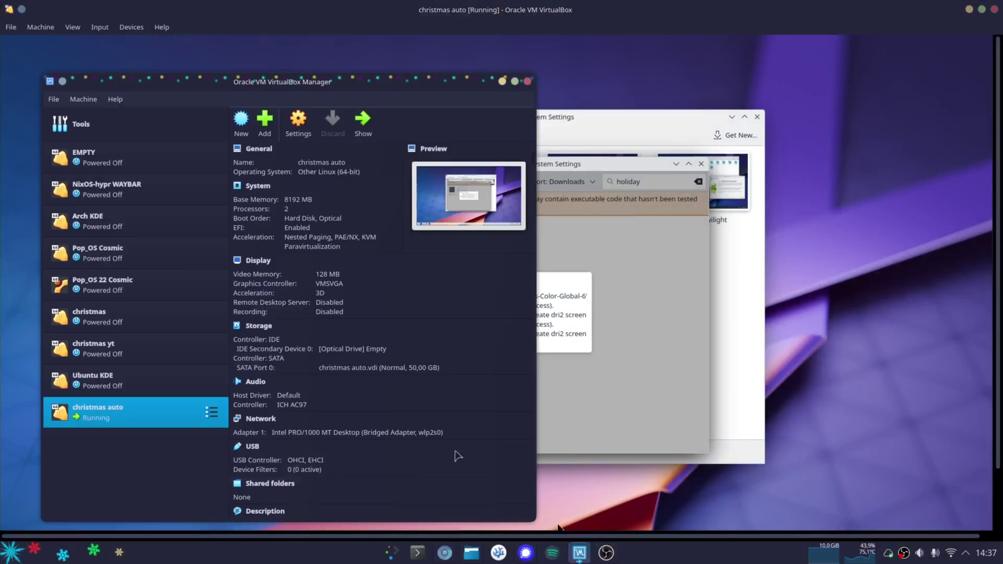
pyautogui.click(258, 261)
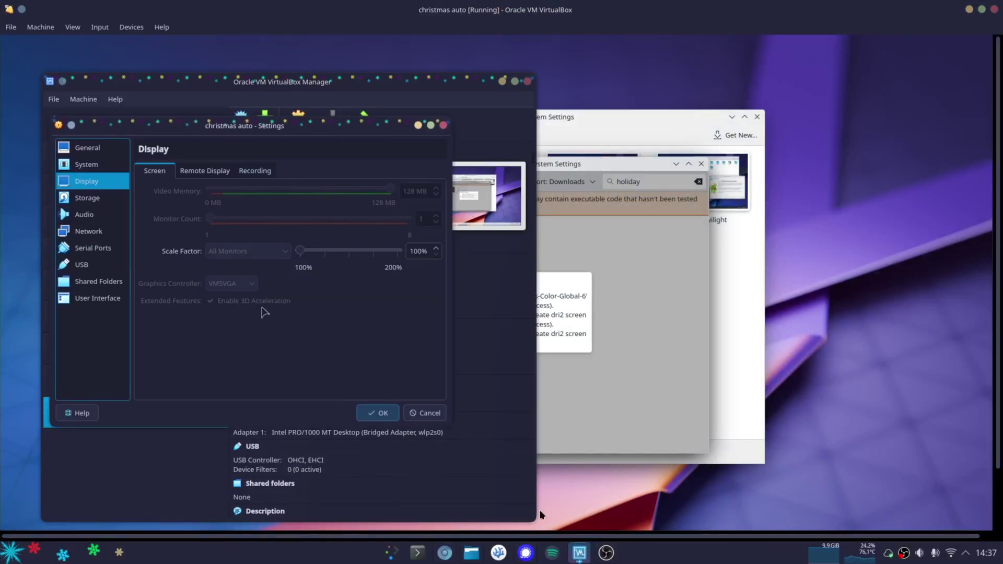
pyautogui.click(708, 301)
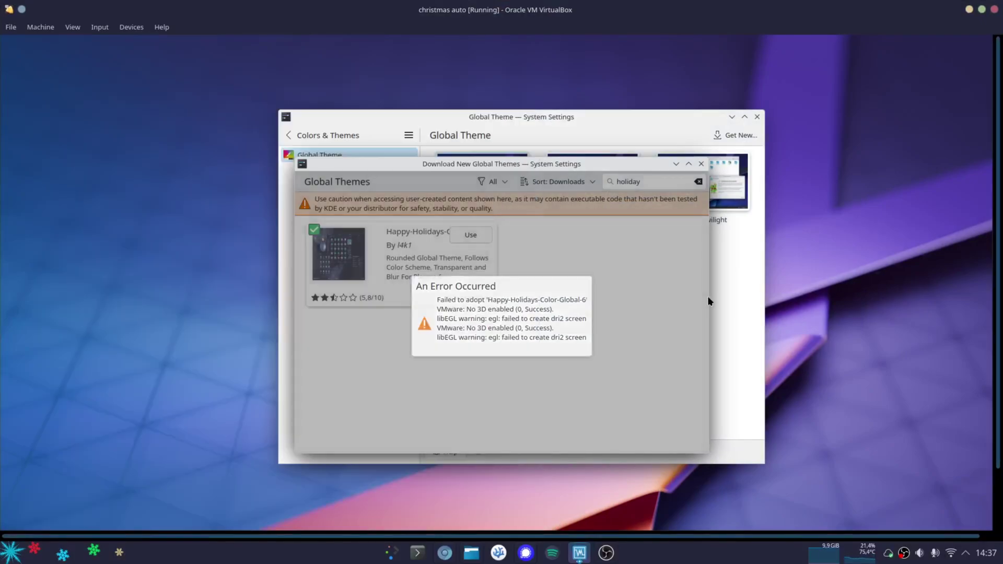
pyautogui.click(709, 302)
# Apply Happy-Holidays-Color-Global-6 with its desktop and window layout
pyautogui.click(702, 163)
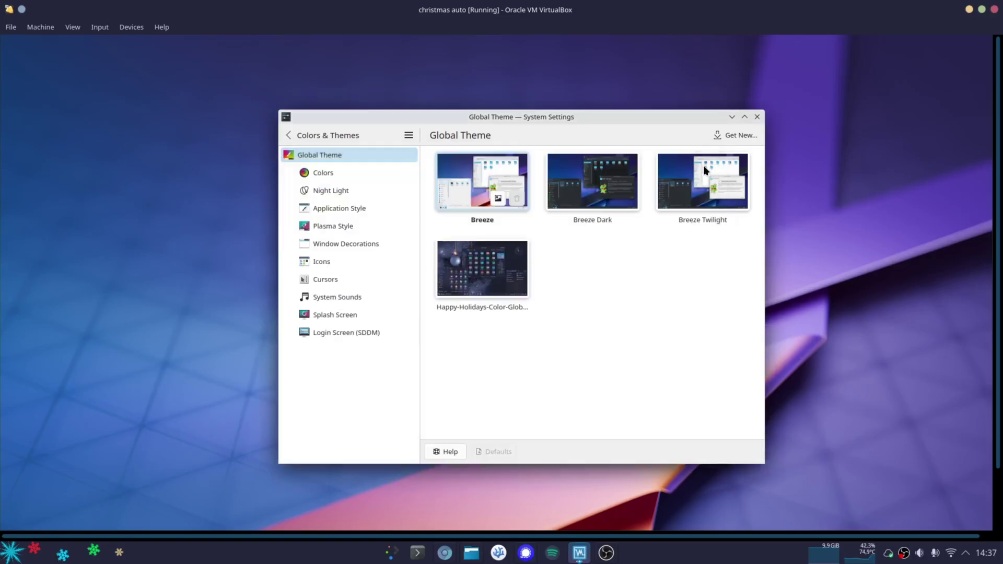
pyautogui.hotkey('ctrl', 'f')
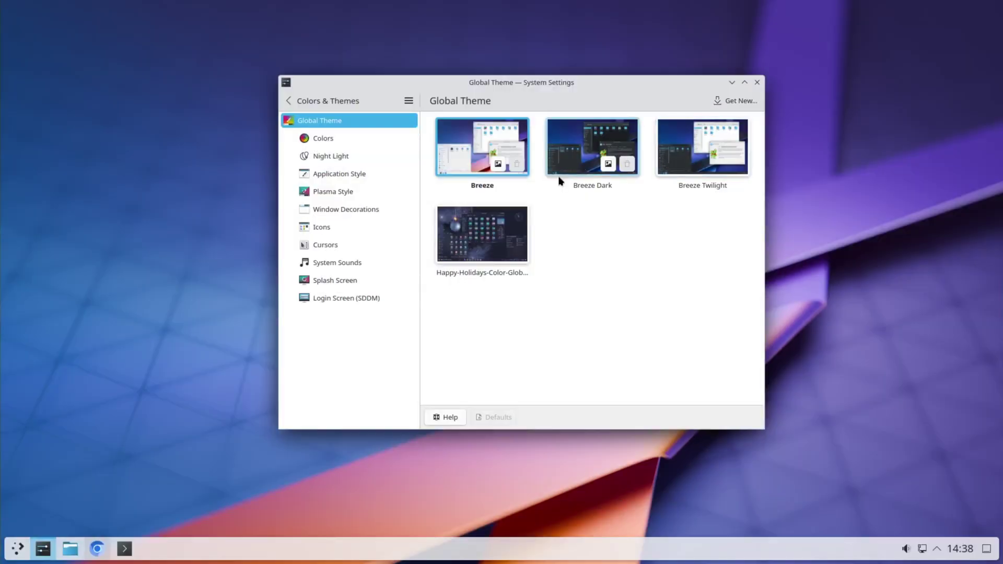
pyautogui.click(450, 247)
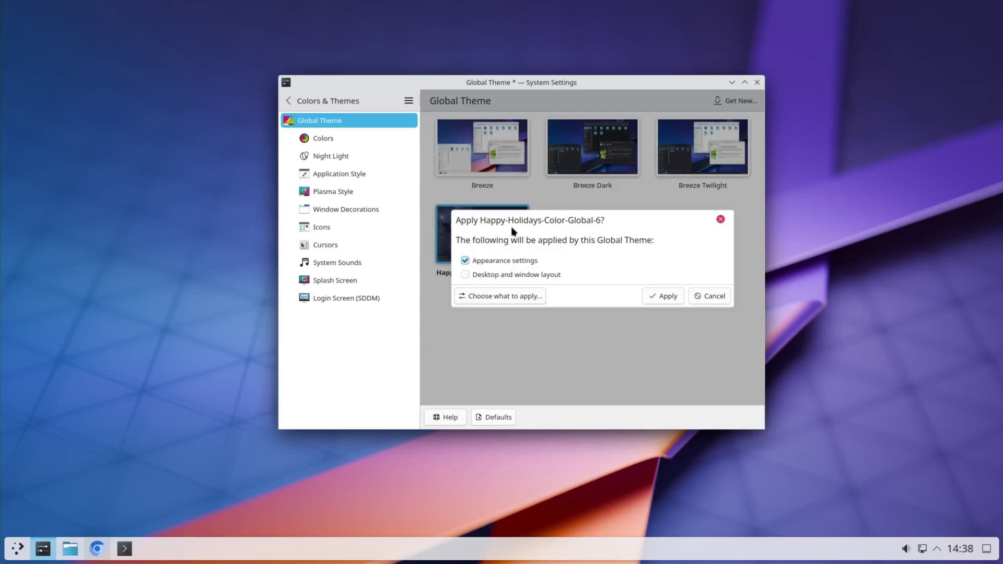
pyautogui.click(465, 275)
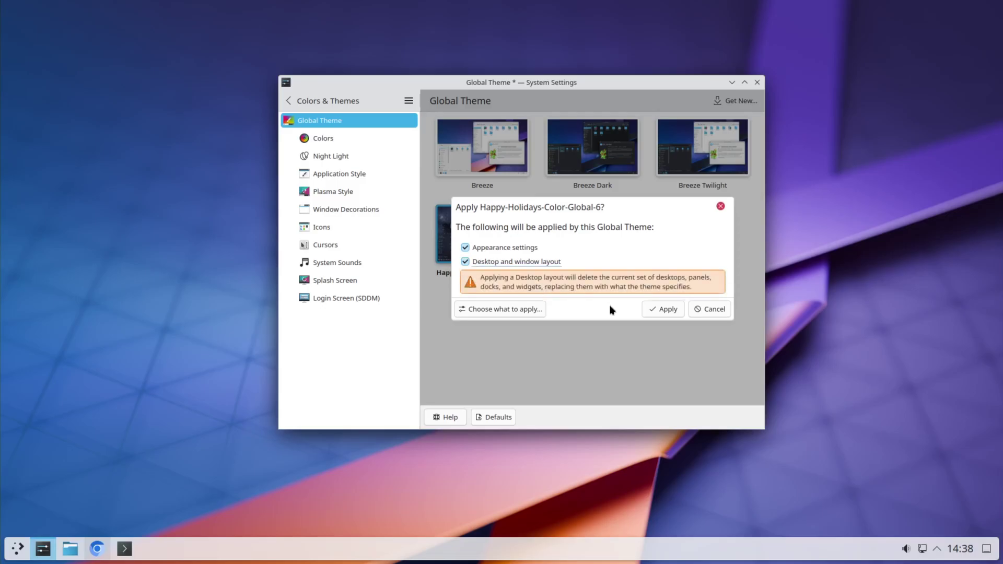
pyautogui.click(662, 309)
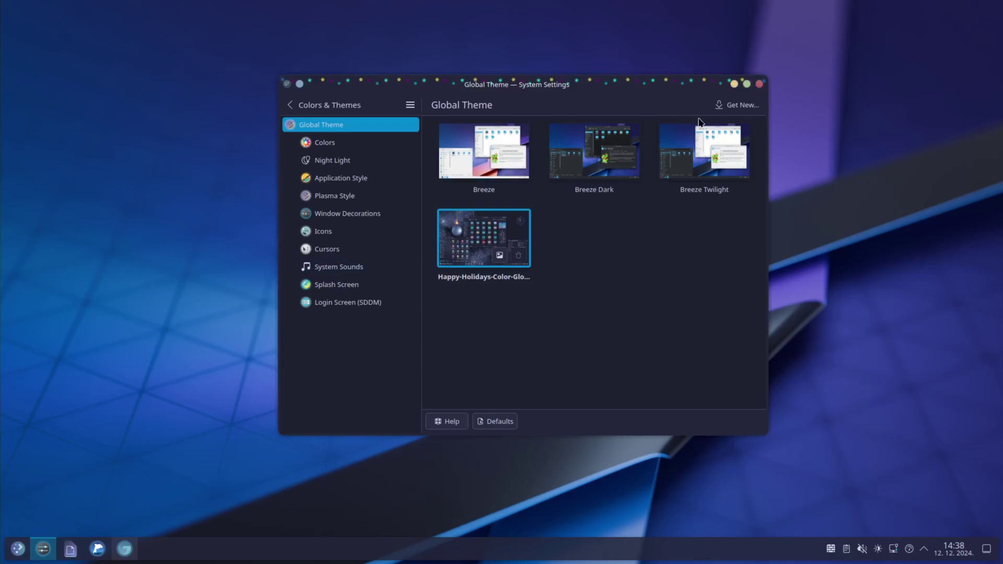
# Select and apply the Happy-Holidays Plasma style
pyautogui.click(370, 144)
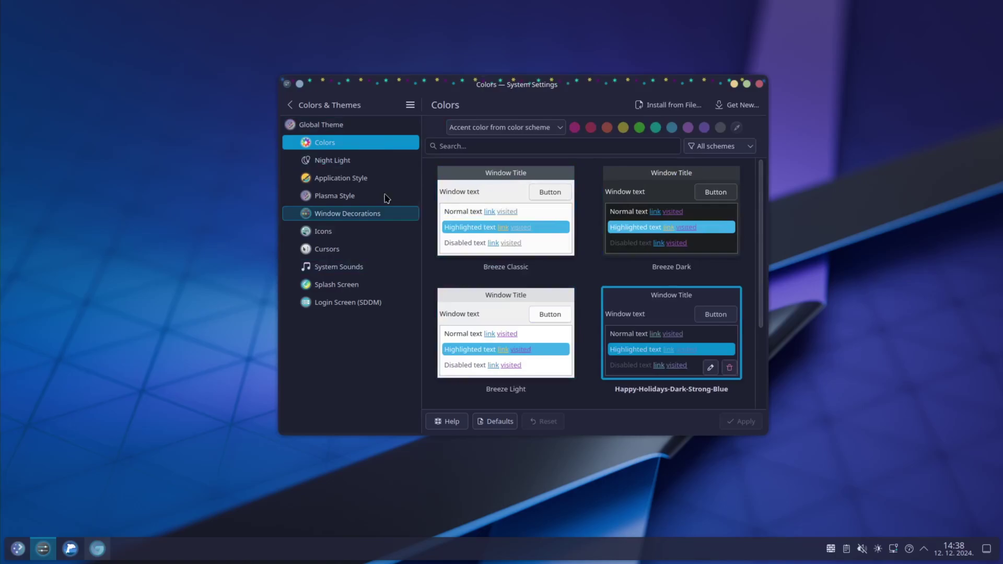
pyautogui.click(366, 179)
pyautogui.click(335, 198)
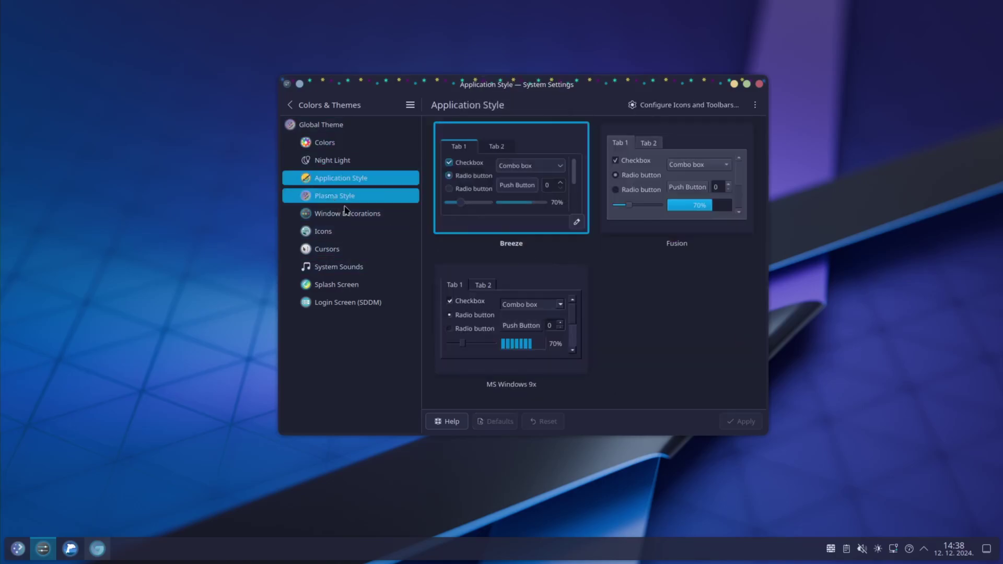
pyautogui.click(477, 277)
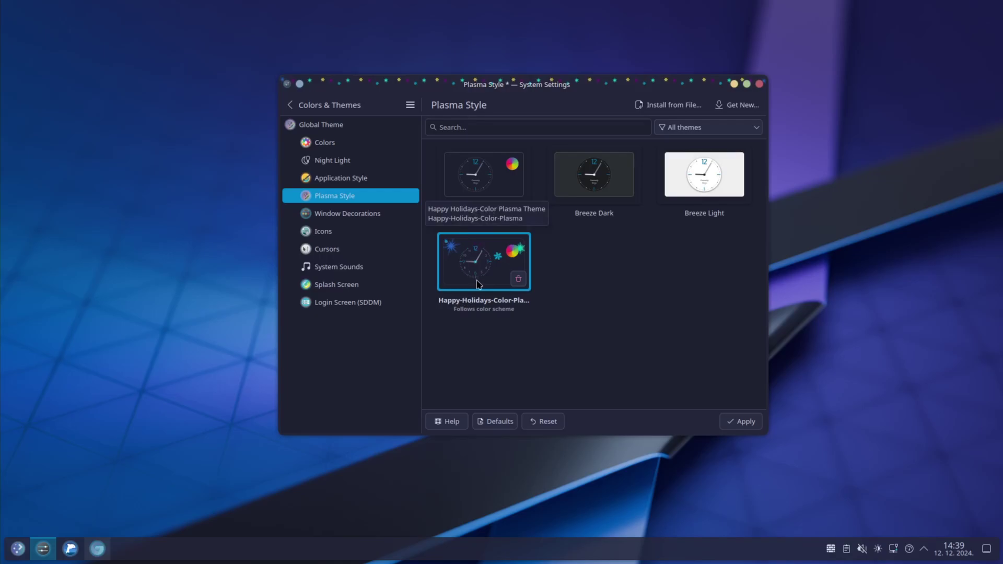
pyautogui.click(748, 423)
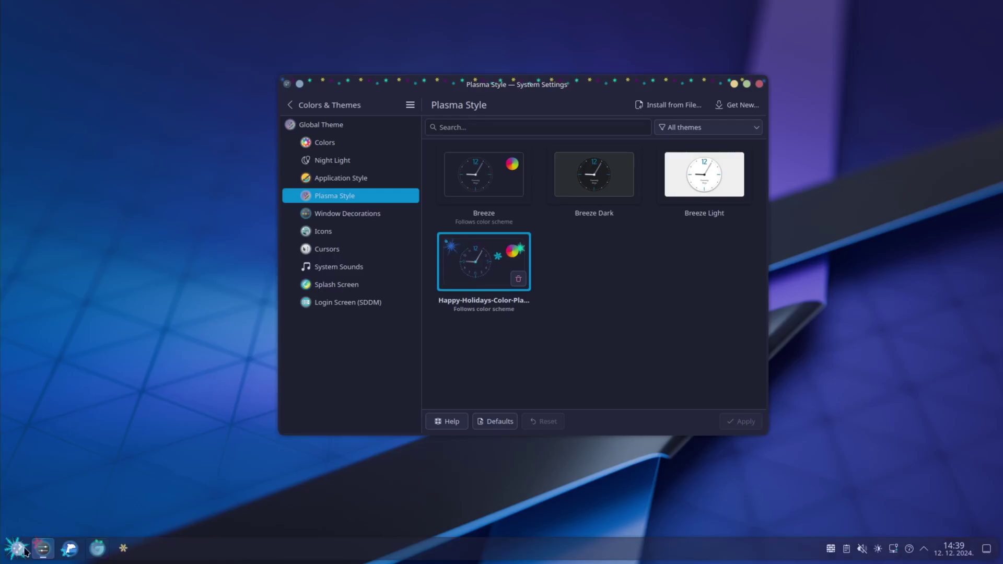
# Check the status popup, then view the Icons page with Gradient-Dark-Icons in use
pyautogui.click(924, 549)
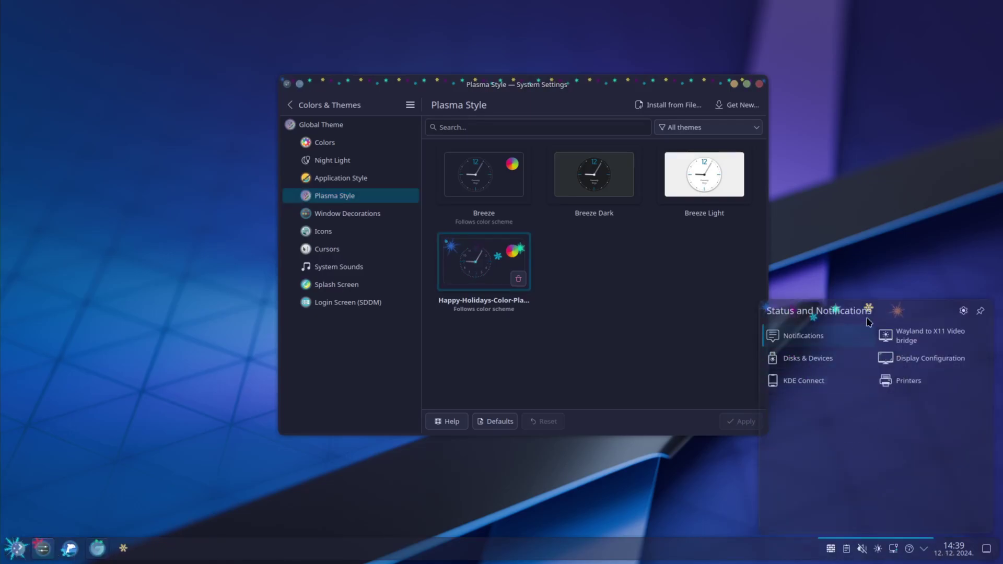
pyautogui.click(379, 214)
pyautogui.click(340, 231)
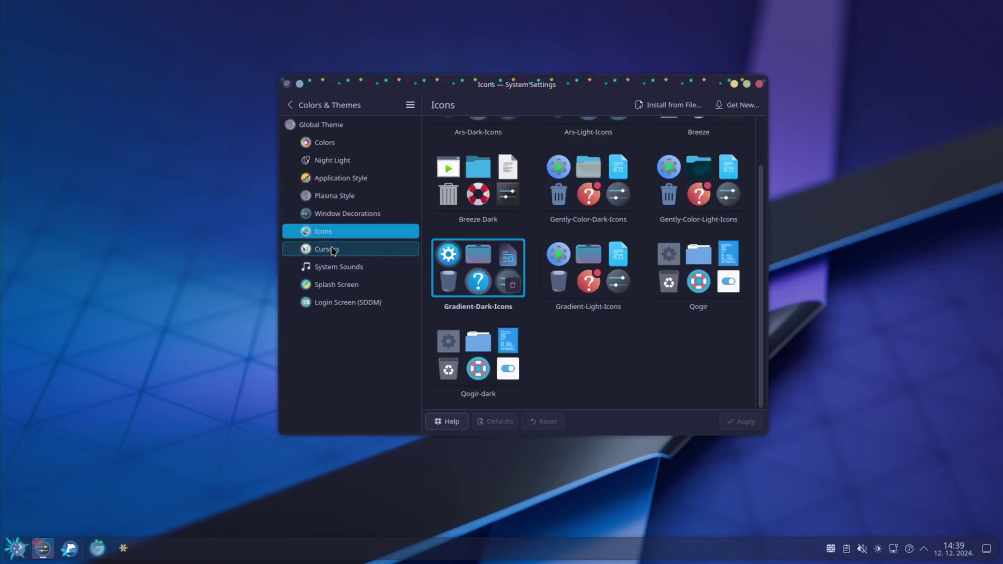
# Choose Happy-Holidays-SDDM-6 under Login Screen (SDDM), apply it, and authenticate with the password
pyautogui.click(333, 249)
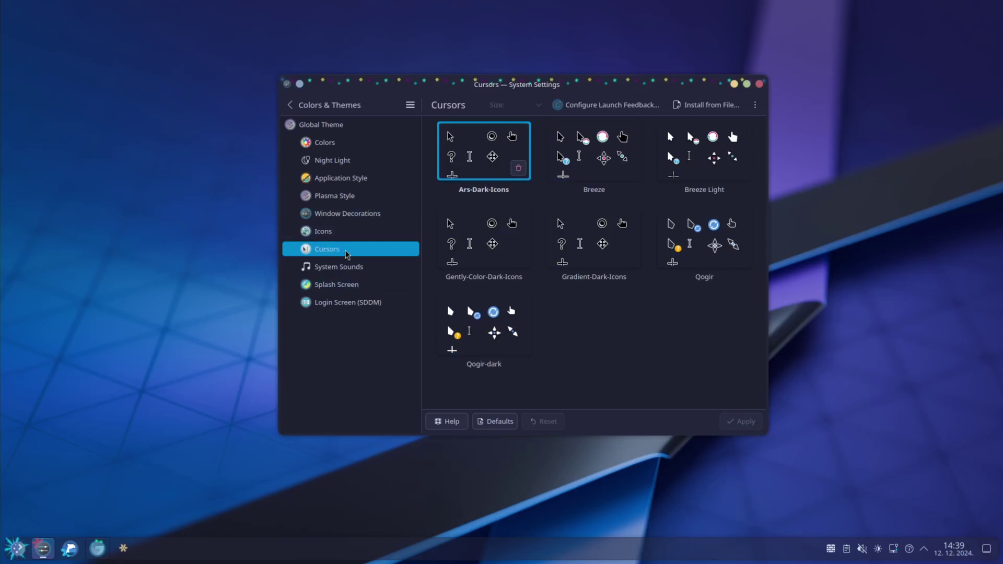
pyautogui.click(348, 285)
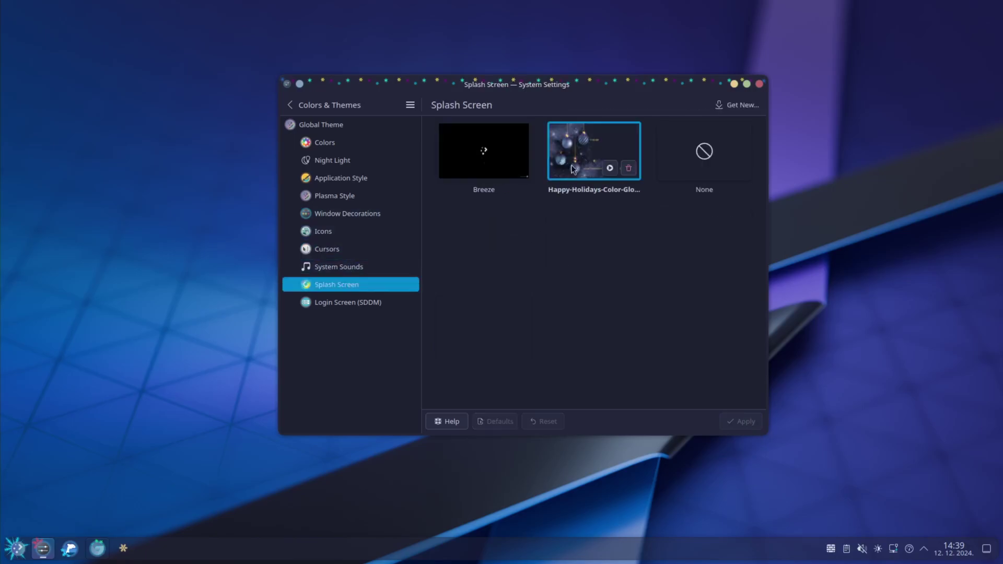
pyautogui.click(351, 309)
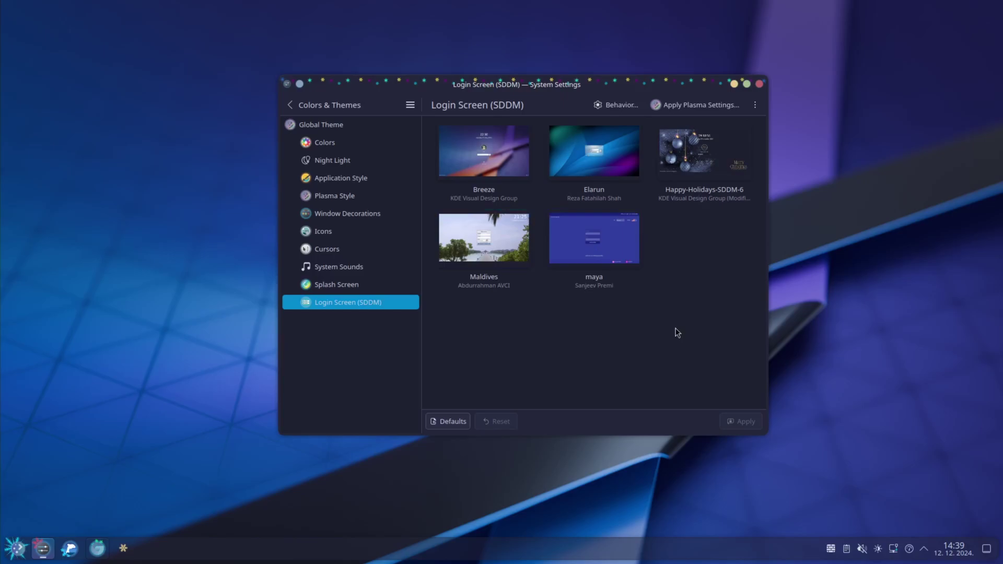
pyautogui.click(684, 158)
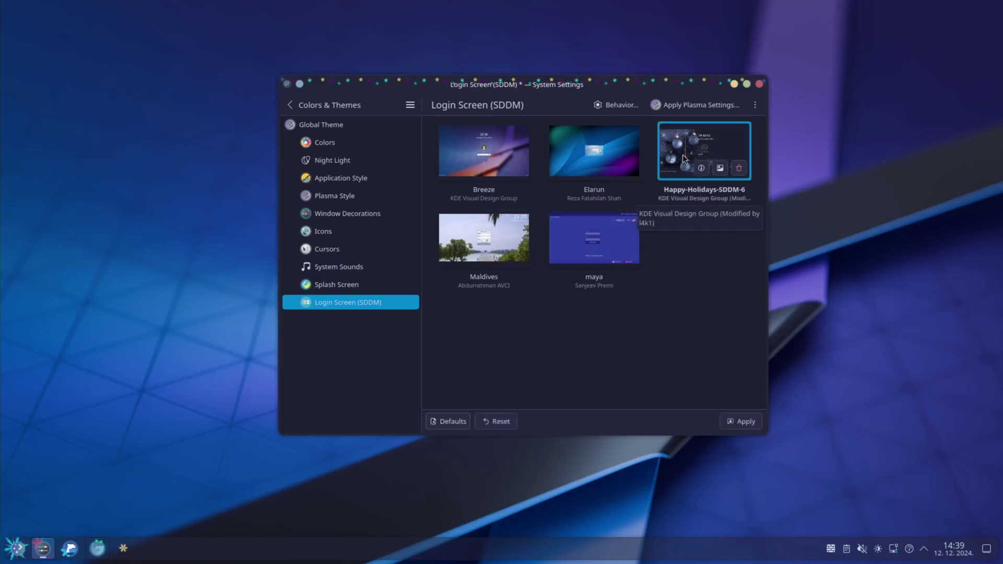
pyautogui.click(743, 423)
pyautogui.write('•')
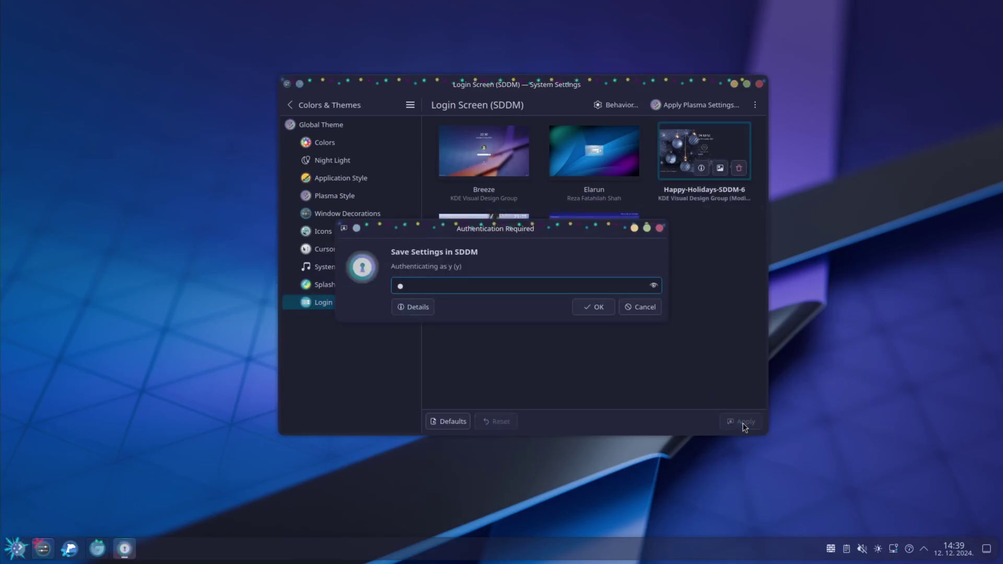
pyautogui.press('Return')
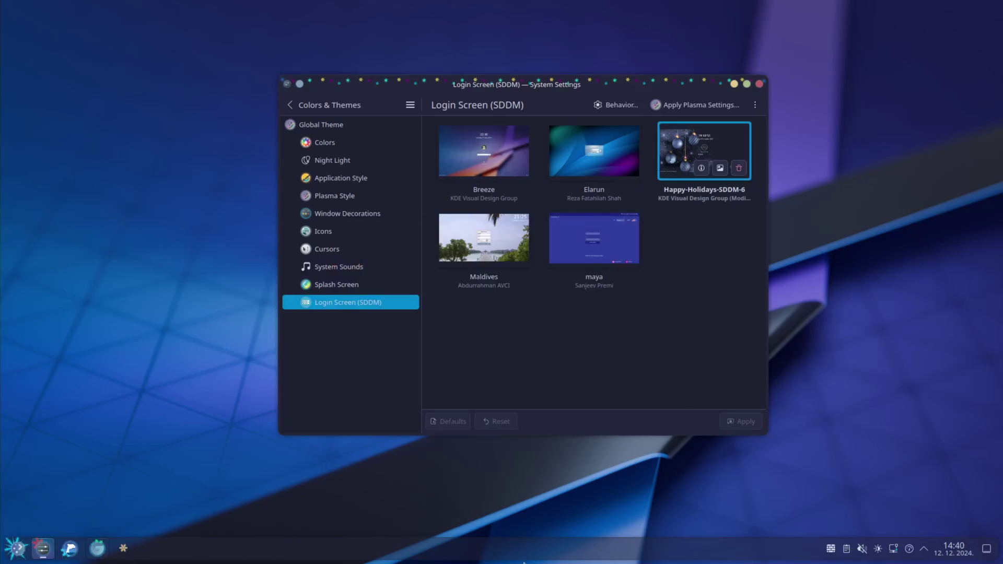
# Add a spacer to the bottom panel and drag it left to centre the task icons
pyautogui.click(43, 549)
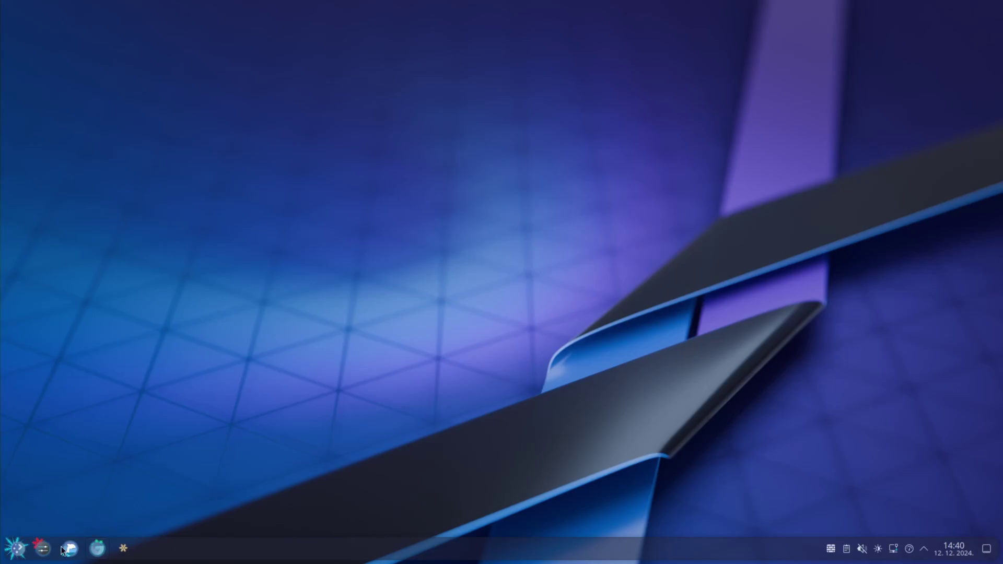
pyautogui.rightClick(566, 549)
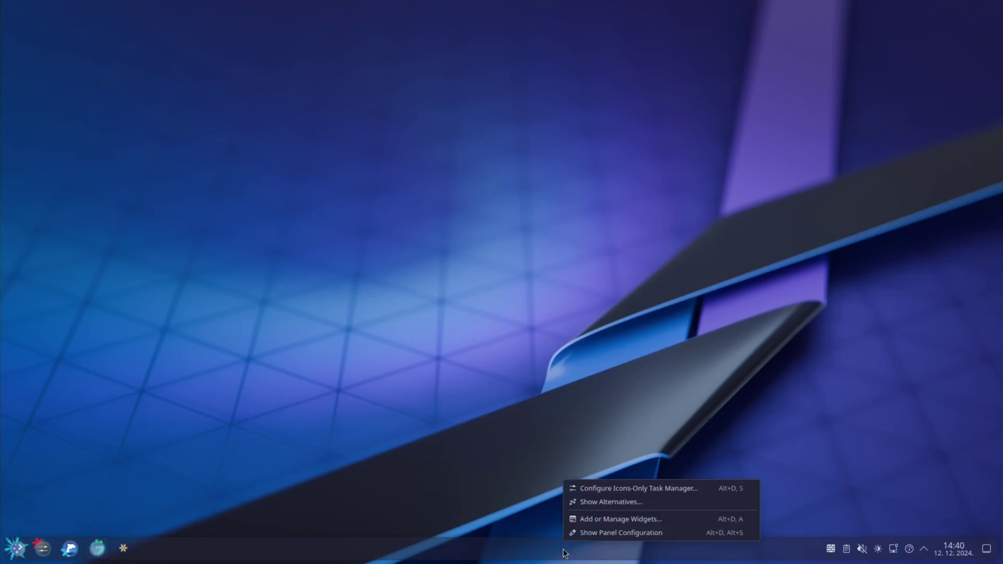
pyautogui.click(626, 533)
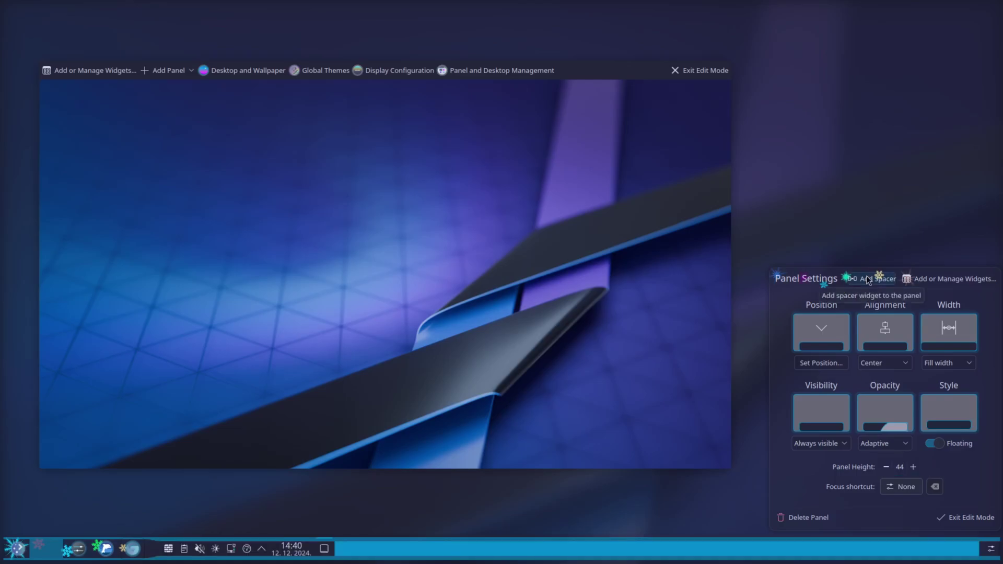
pyautogui.click(869, 281)
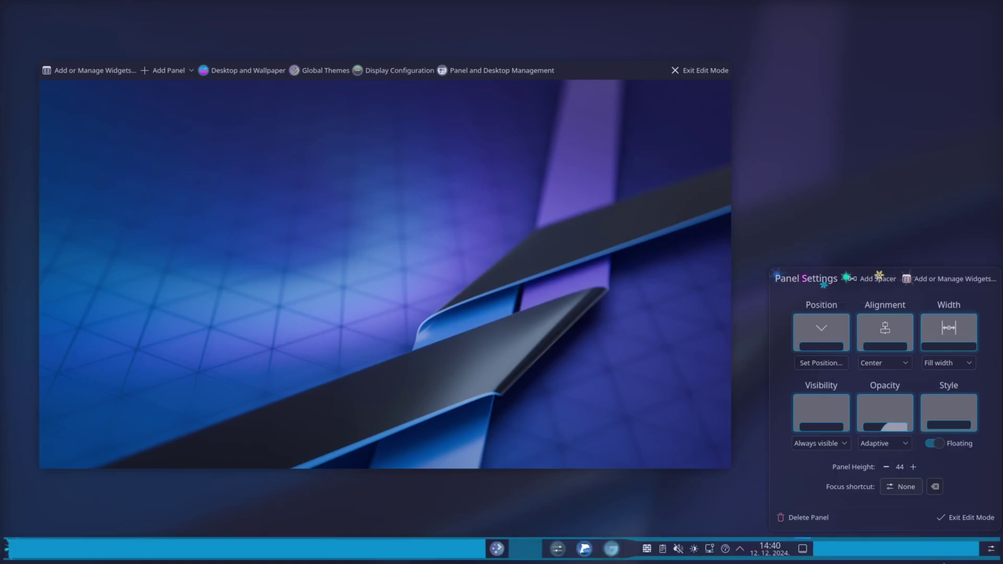
pyautogui.moveTo(941, 555)
pyautogui.moveTo(940, 555); pyautogui.dragTo(836, 556)
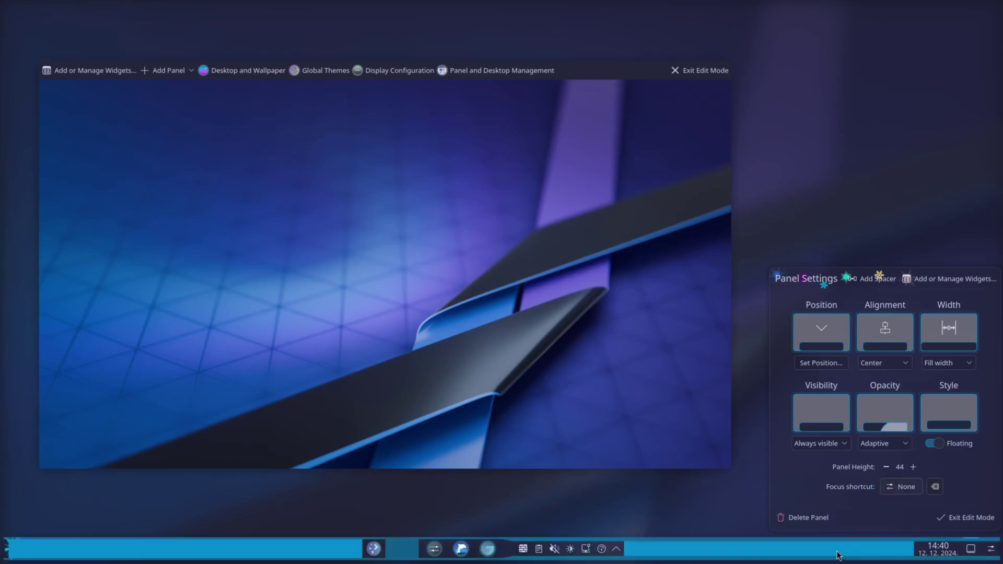
pyautogui.moveTo(822, 550)
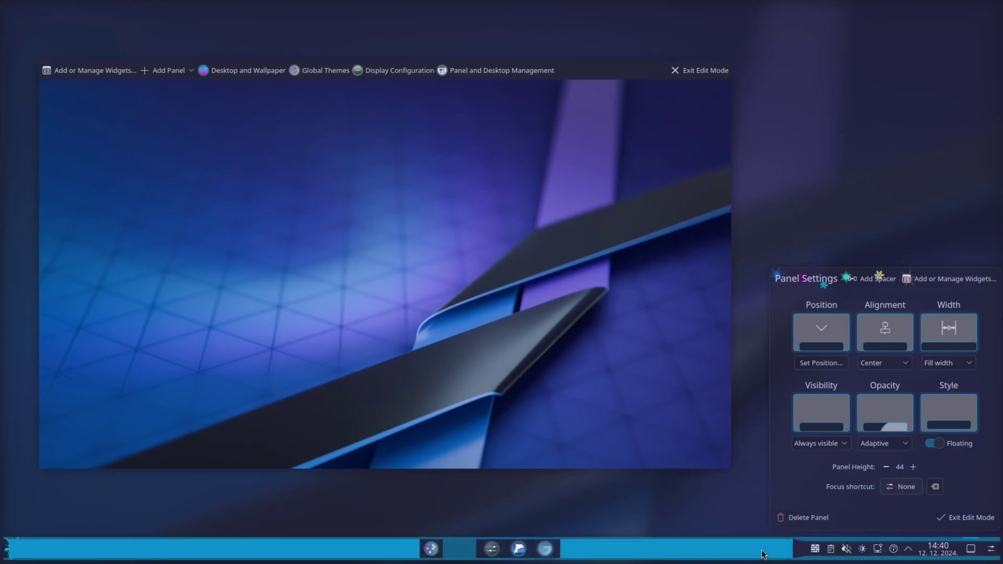
pyautogui.click(966, 519)
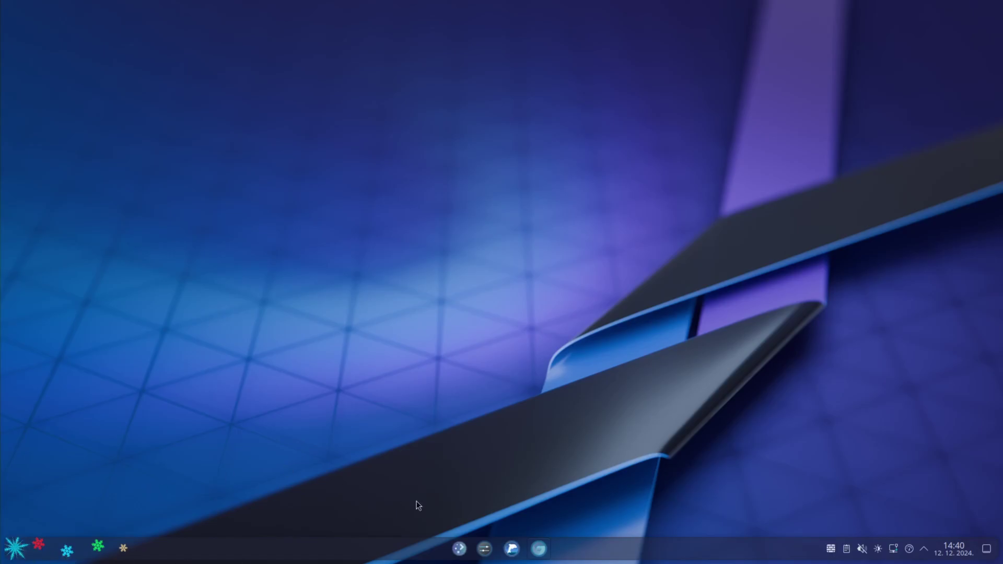
# From the Pling page, download Merry-Christmas-Happy-New-Year-Wallpaper (1).jpg, then show the desktop
pyautogui.click(538, 548)
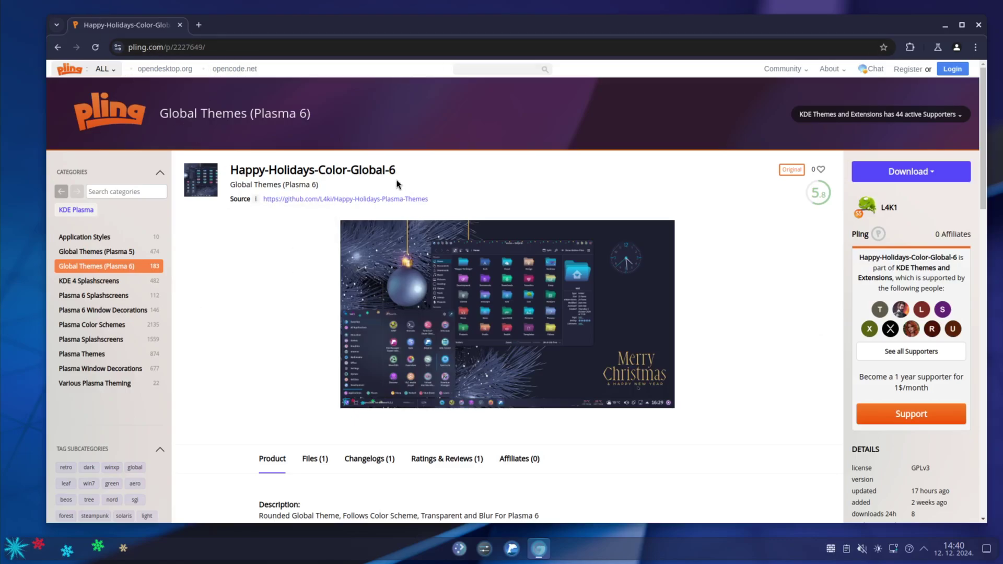
pyautogui.scroll(-5, 302, 288)
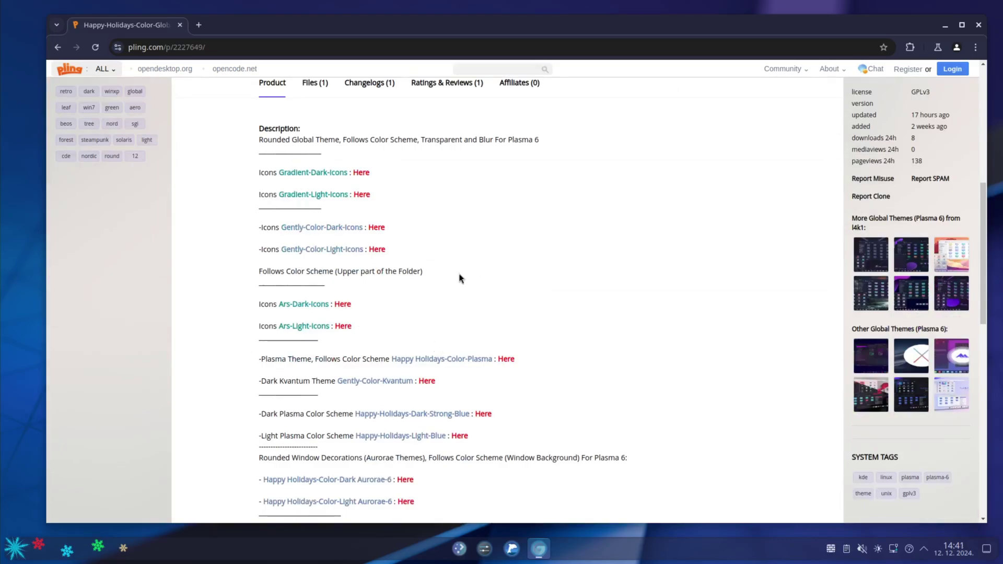
pyautogui.scroll(-5, 460, 278)
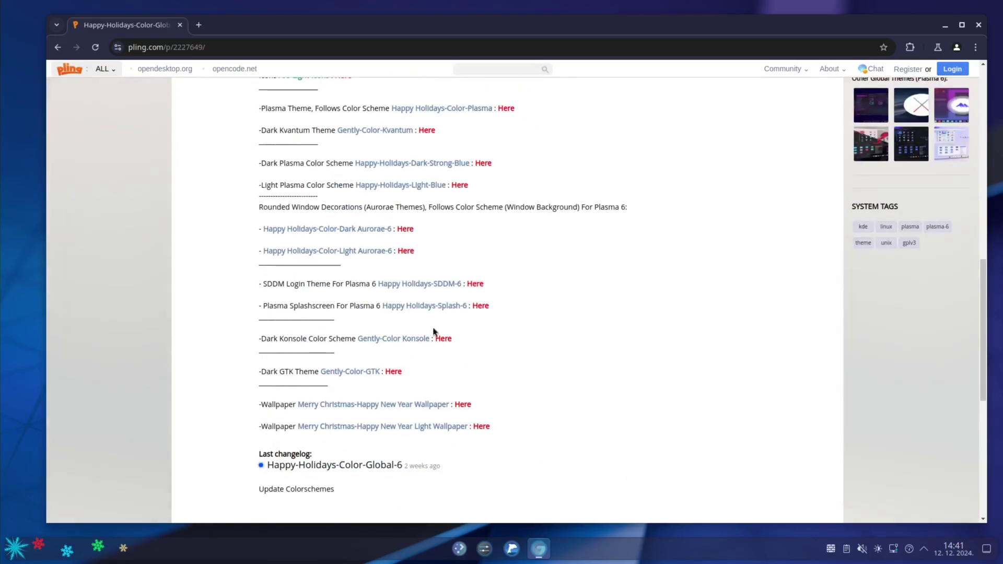
pyautogui.click(463, 404)
pyautogui.click(903, 199)
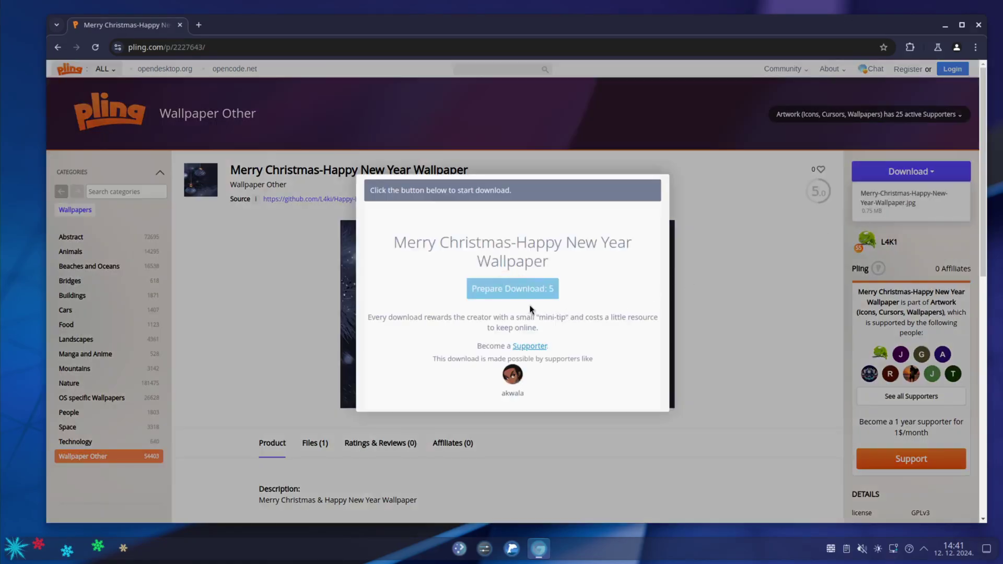
pyautogui.press('super+d')
# In Desktop and Wallpaper settings, apply the dark Merry Christmas ornaments image
pyautogui.rightClick(516, 196)
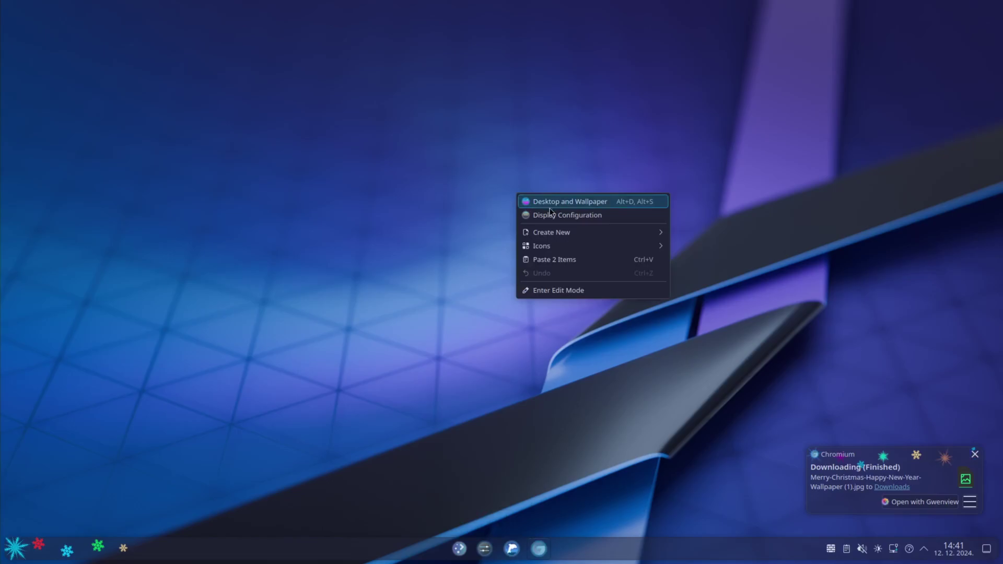
pyautogui.click(588, 202)
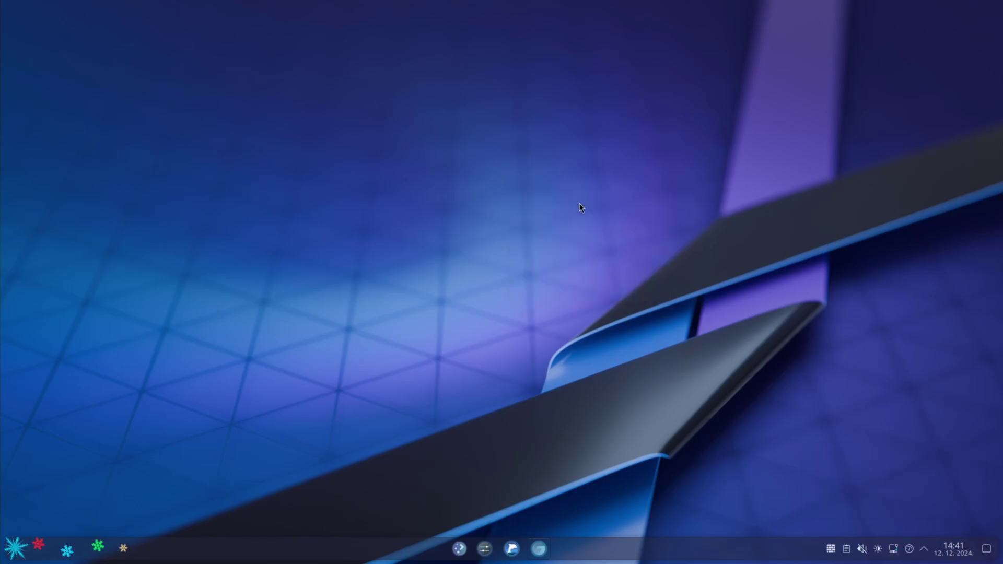
pyautogui.click(604, 281)
pyautogui.click(619, 408)
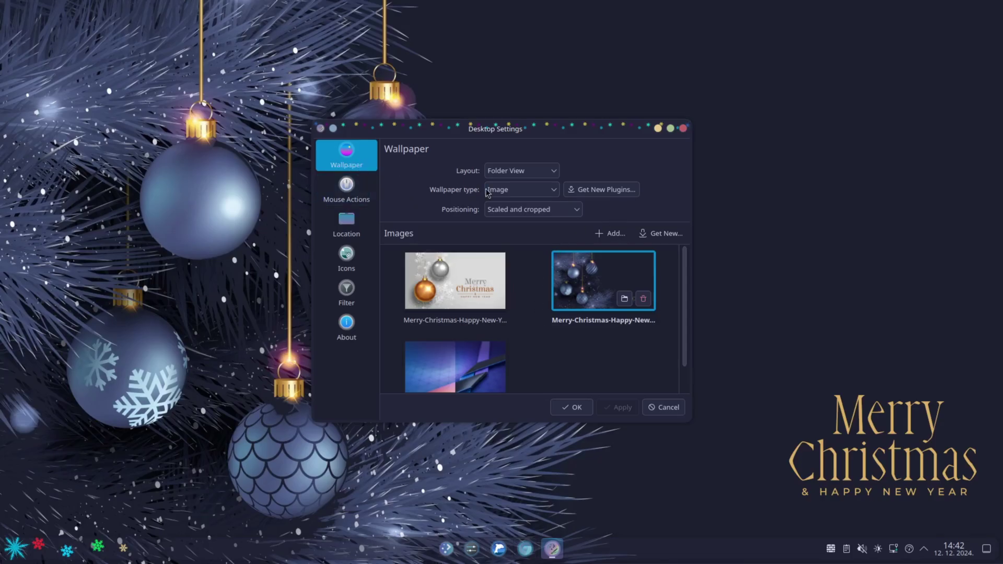
# Install the Live Wallpaper Snow plugin from the downloadable wallpaper plugins list
pyautogui.click(601, 190)
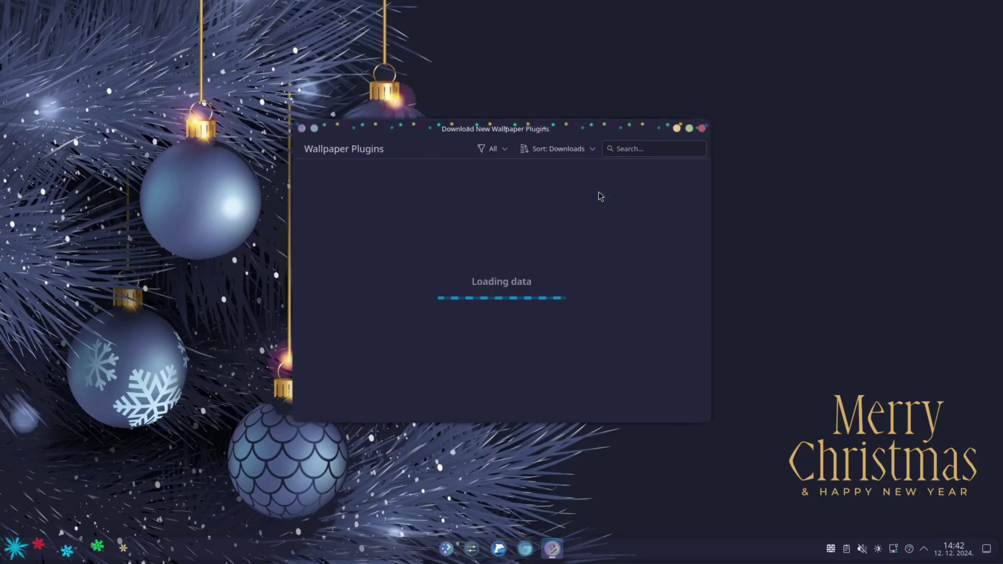
pyautogui.scroll(-2, 533, 346)
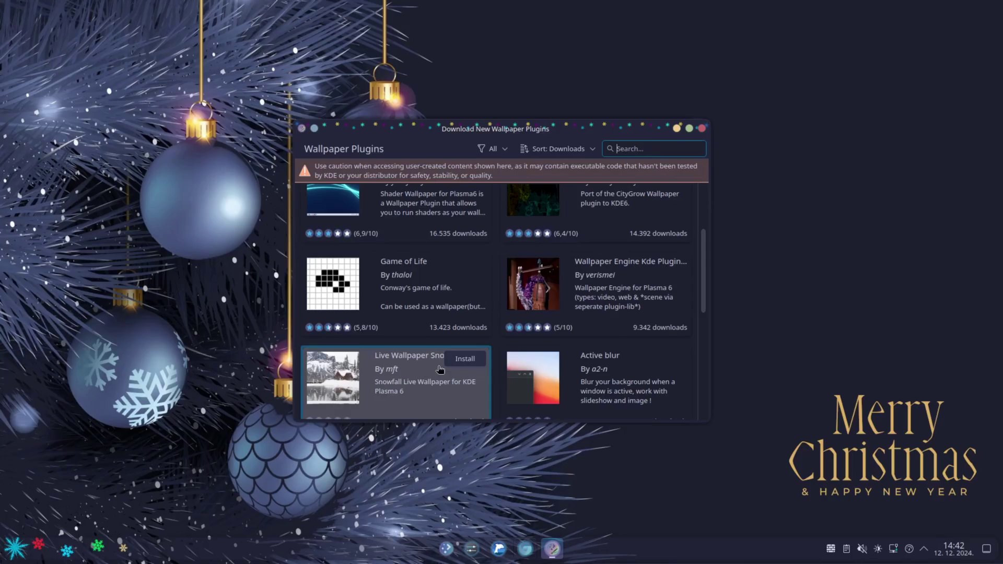
pyautogui.click(466, 365)
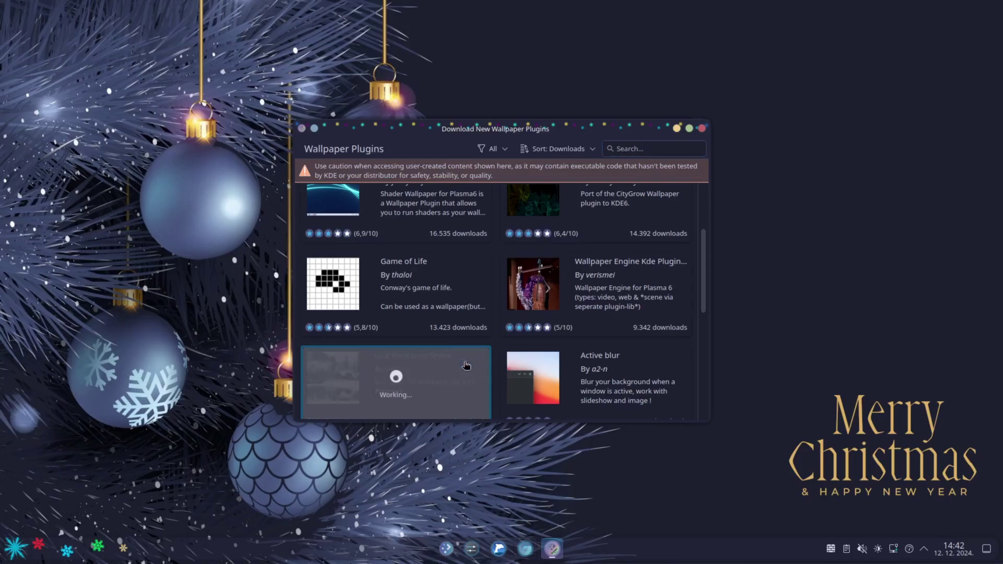
pyautogui.press('Escape')
# Switch the wallpaper type to Snow with Merry-Christmas-Happy-New-Year-Wallpaper.jpg as its background image
pyautogui.click(554, 190)
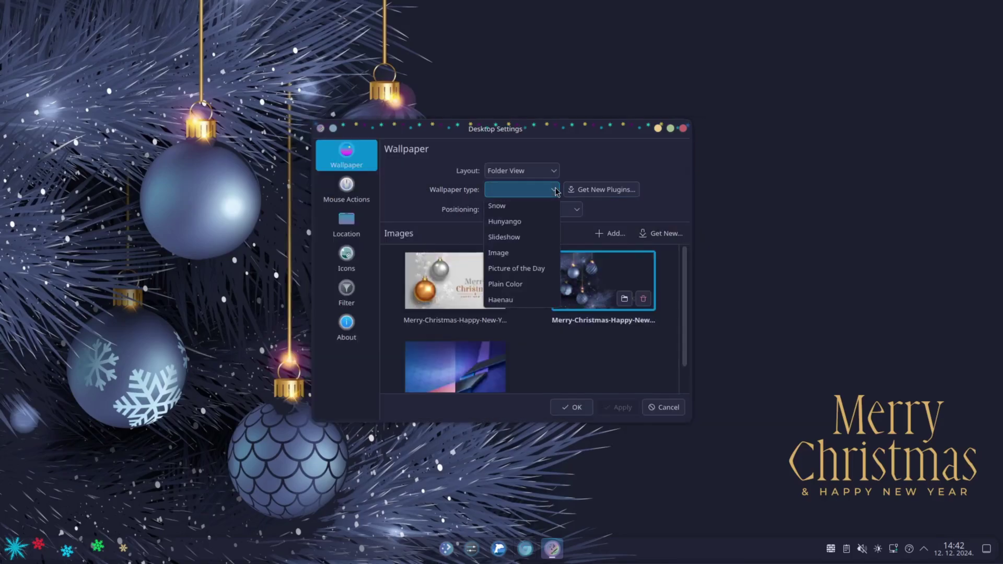
pyautogui.click(513, 205)
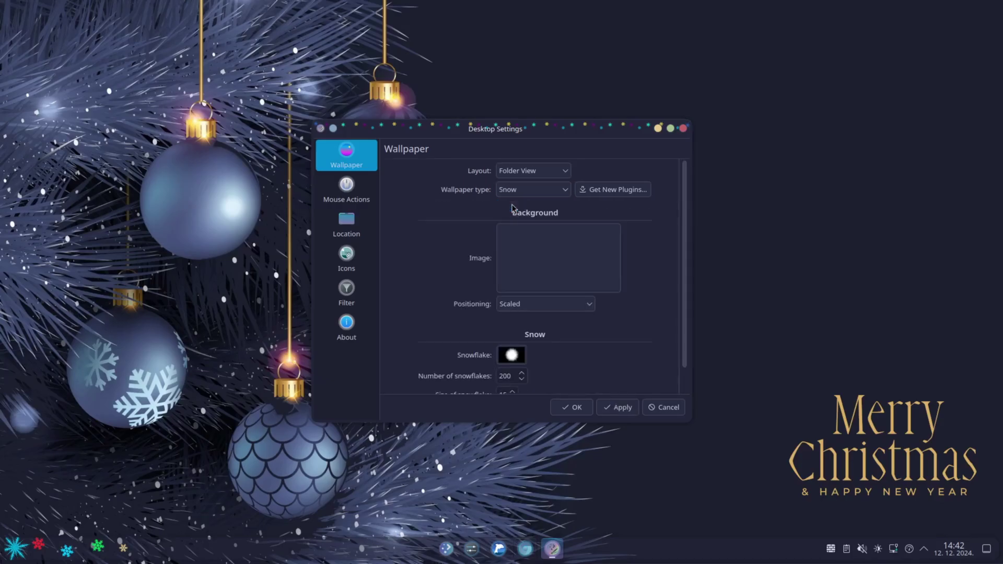
pyautogui.click(549, 265)
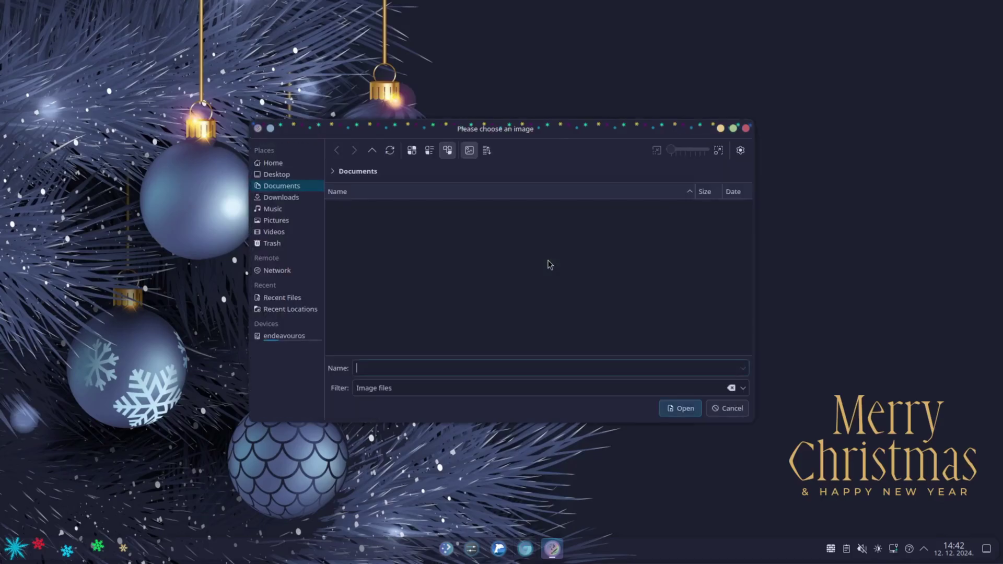
pyautogui.click(428, 321)
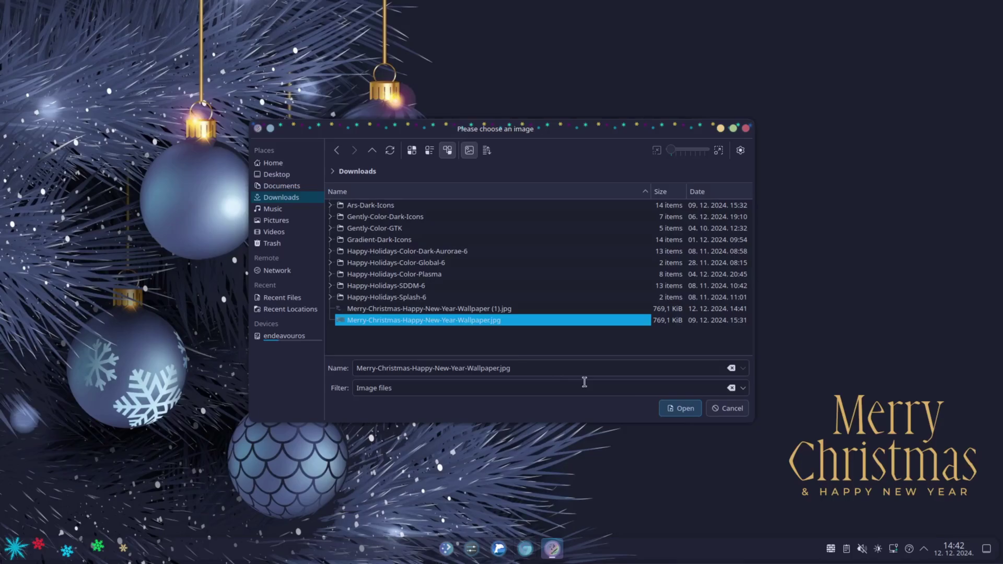
pyautogui.click(671, 413)
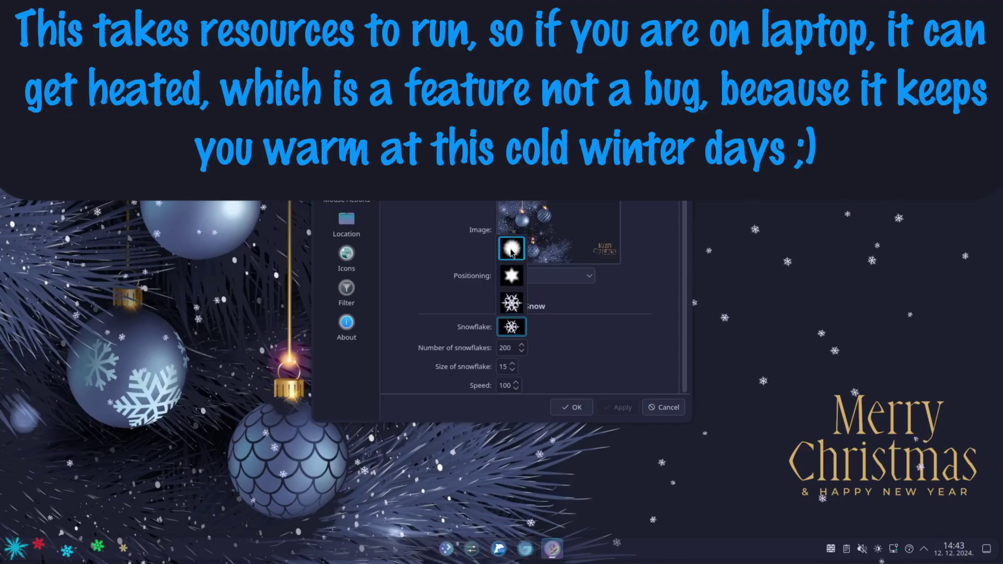
# Try dot and star snowflakes, then settle on crystal-shaped snowflakes and apply
pyautogui.click(511, 251)
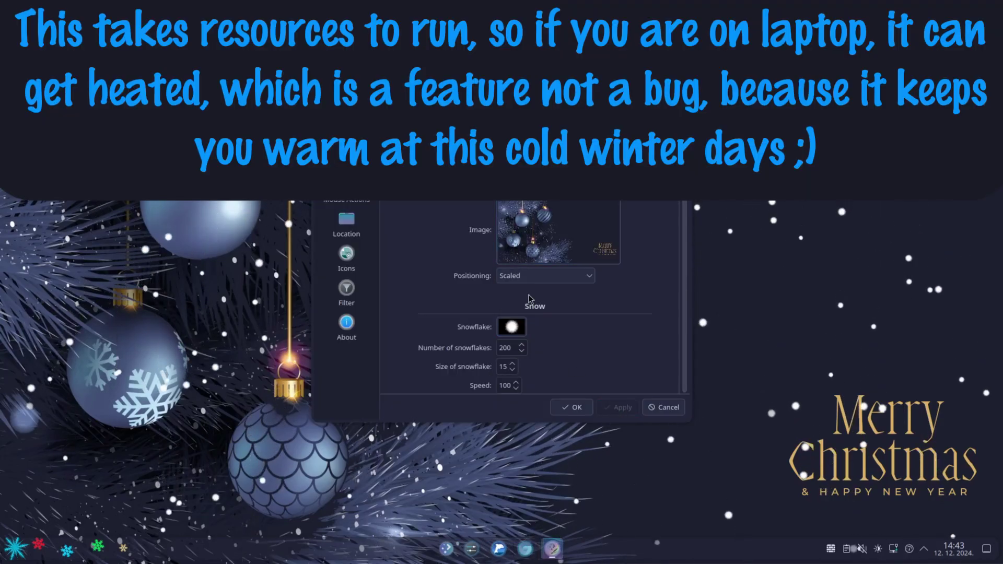
pyautogui.click(620, 413)
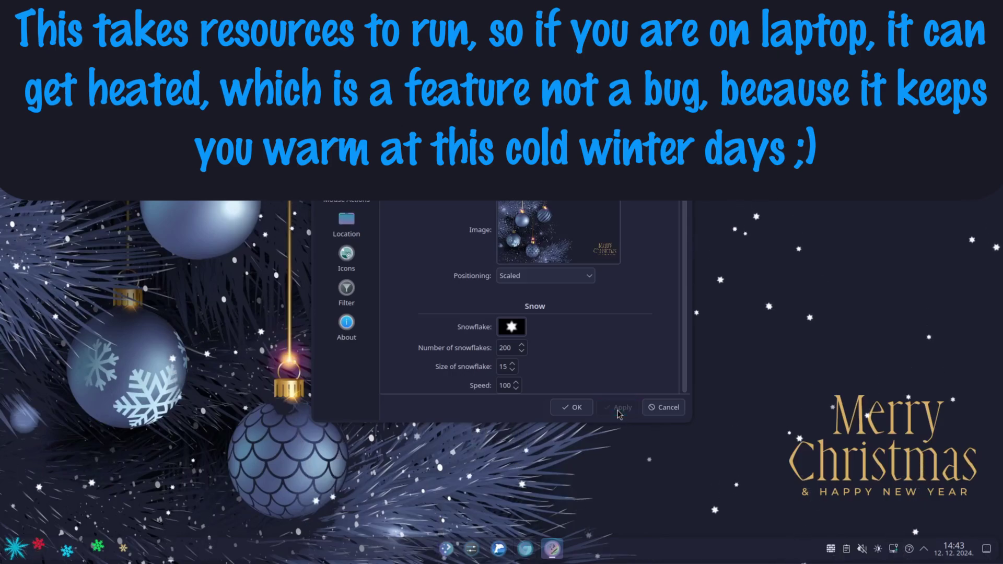
pyautogui.click(515, 328)
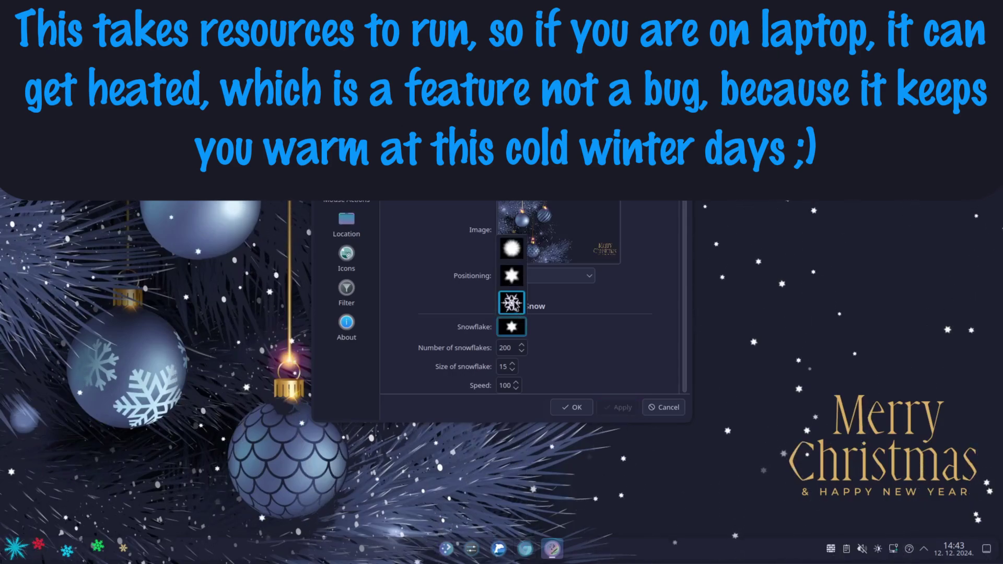
pyautogui.click(512, 303)
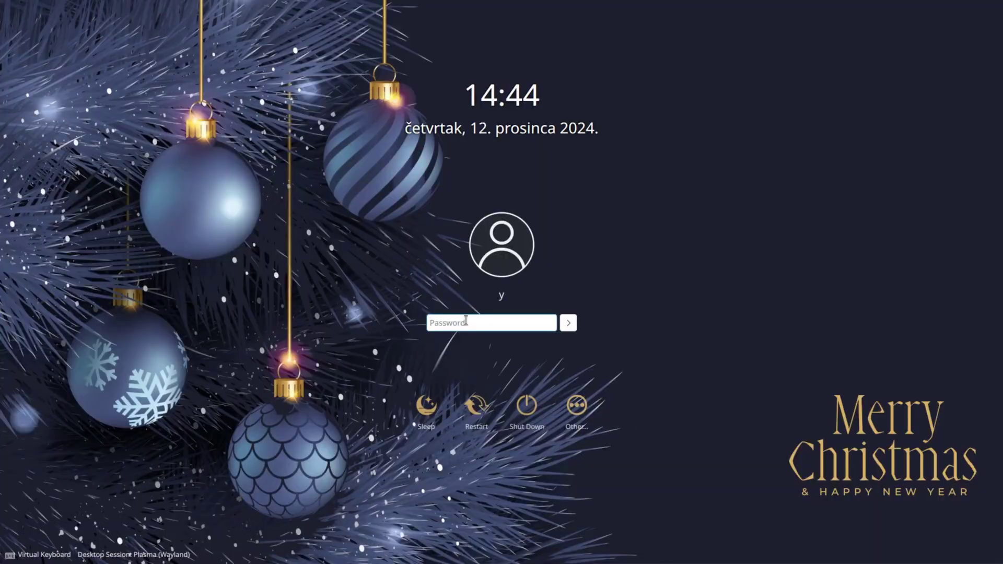
# Submit the account password on the Christmas SDDM login screen to start the session
pyautogui.press('Return')
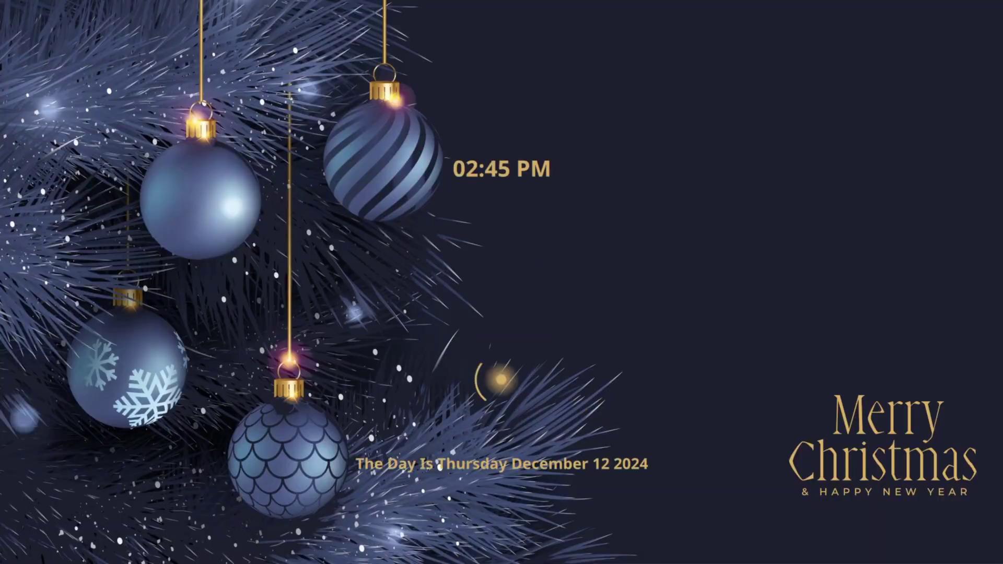